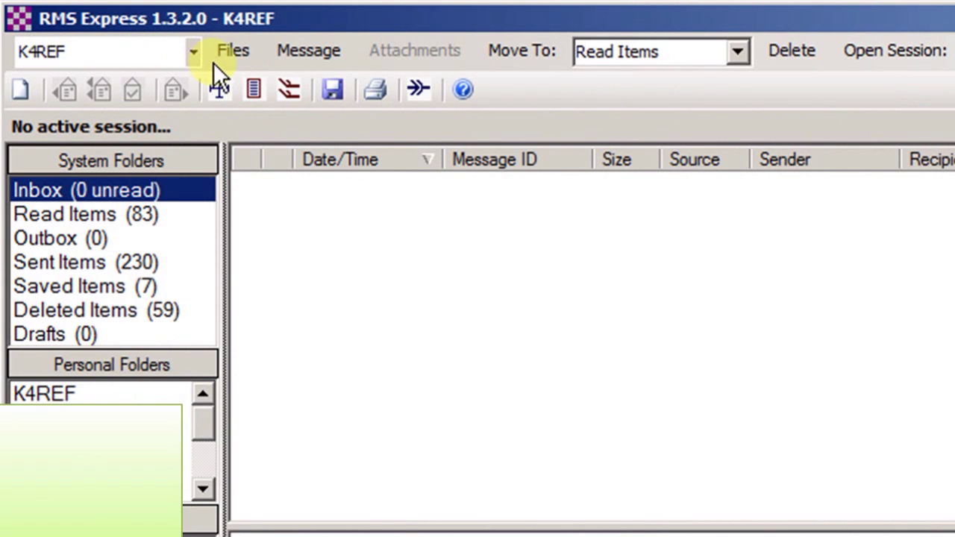
Start a new Winlink message via Message > New Message and browse for a file to attach.
click(309, 51)
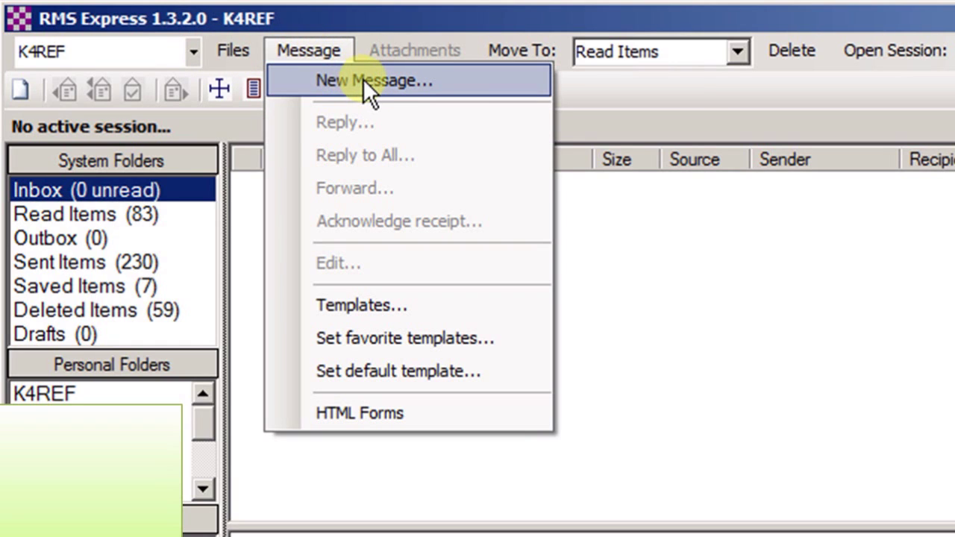
click(366, 82)
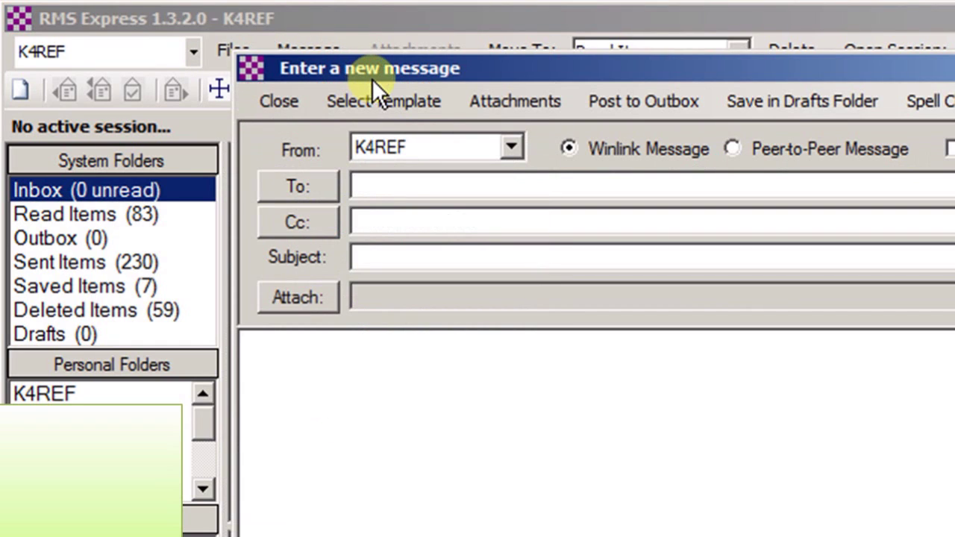
click(520, 102)
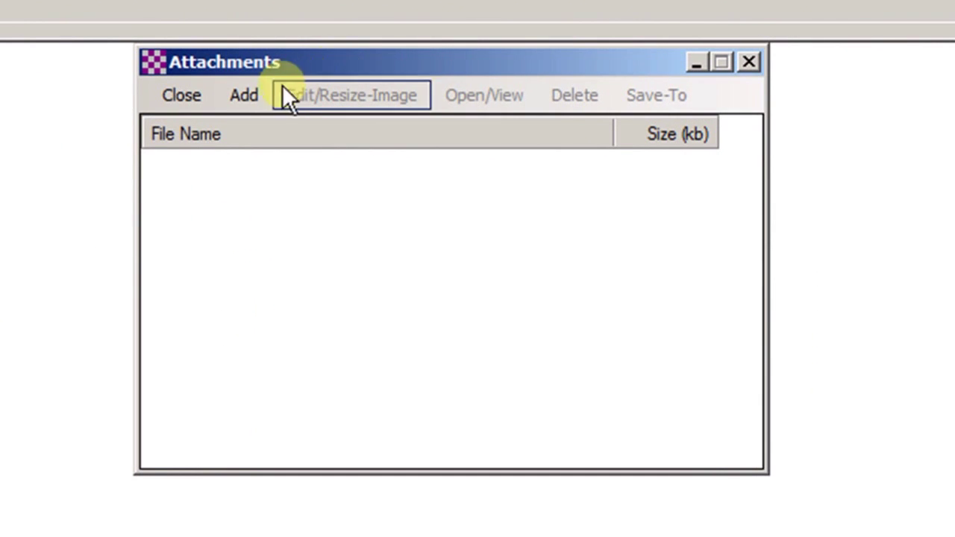
click(240, 96)
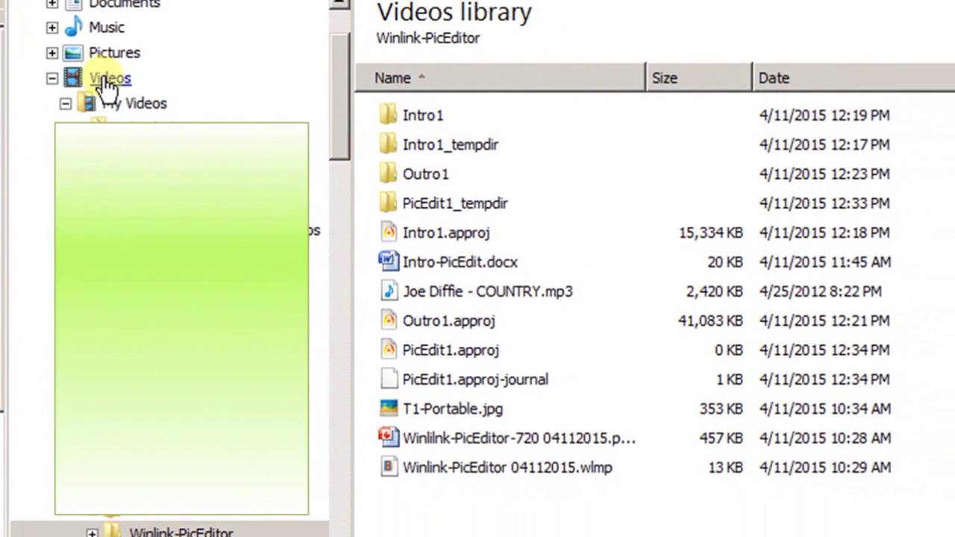
Attach the photo T1-Portable.jpg from the Videos library to the message.
click(425, 414)
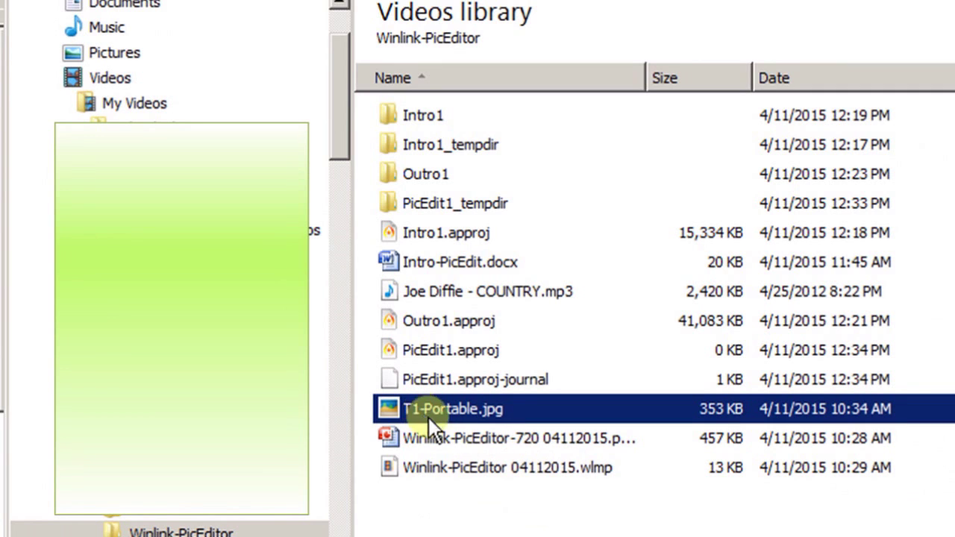
key(Return)
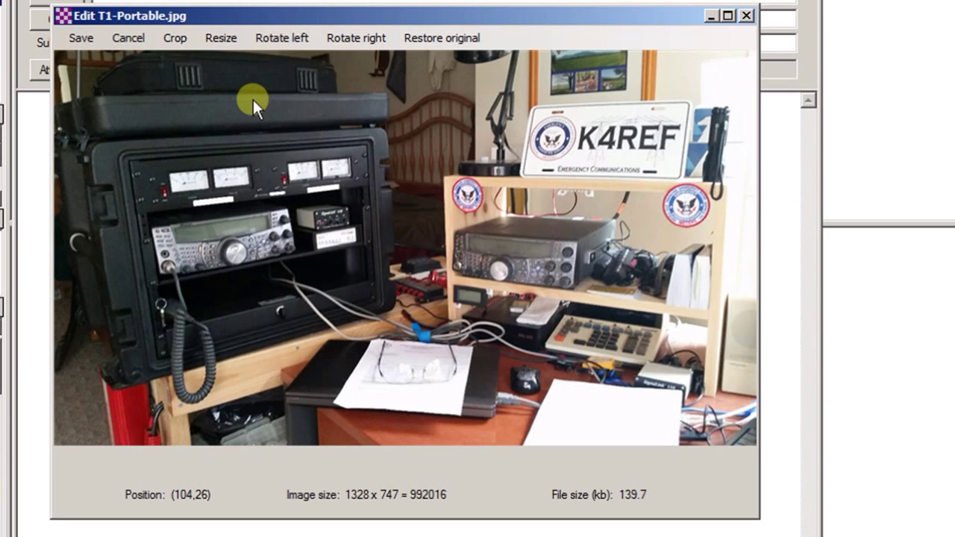
Crop T1-Portable.jpg to the radio rack, leaving a 518 x 359, 28.3 kb image.
click(174, 38)
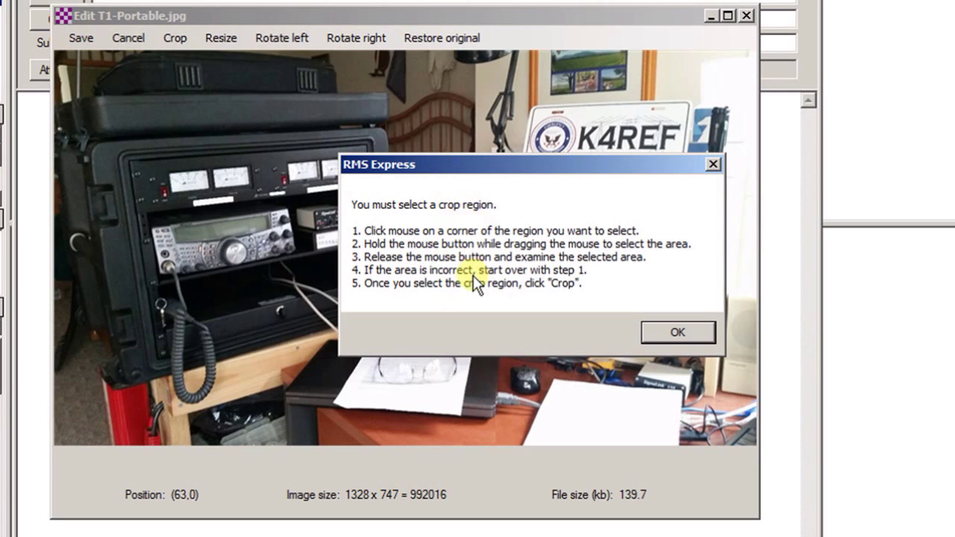
click(649, 336)
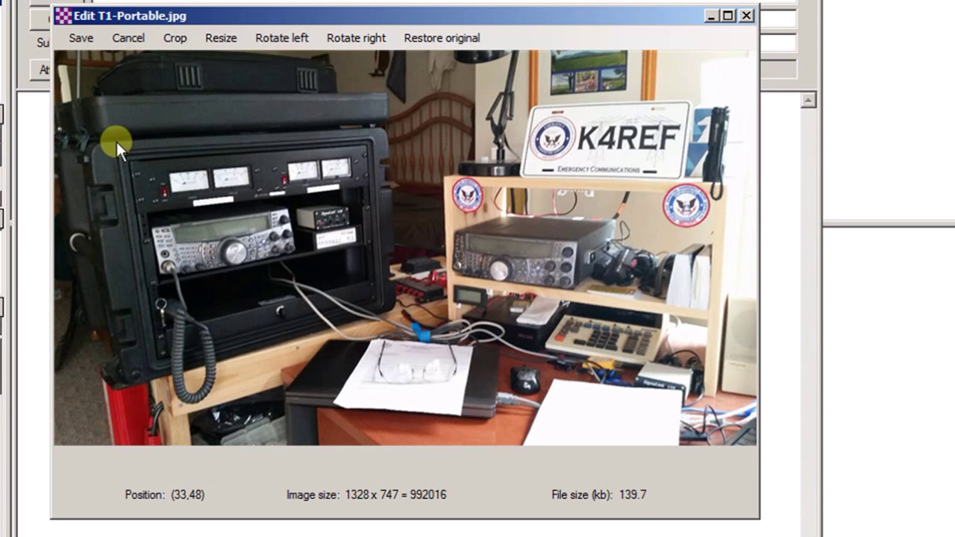
mouse_move(117, 142)
mouse_down()
mouse_move(222, 266)
mouse_move(390, 313)
mouse_move(390, 331)
mouse_up()
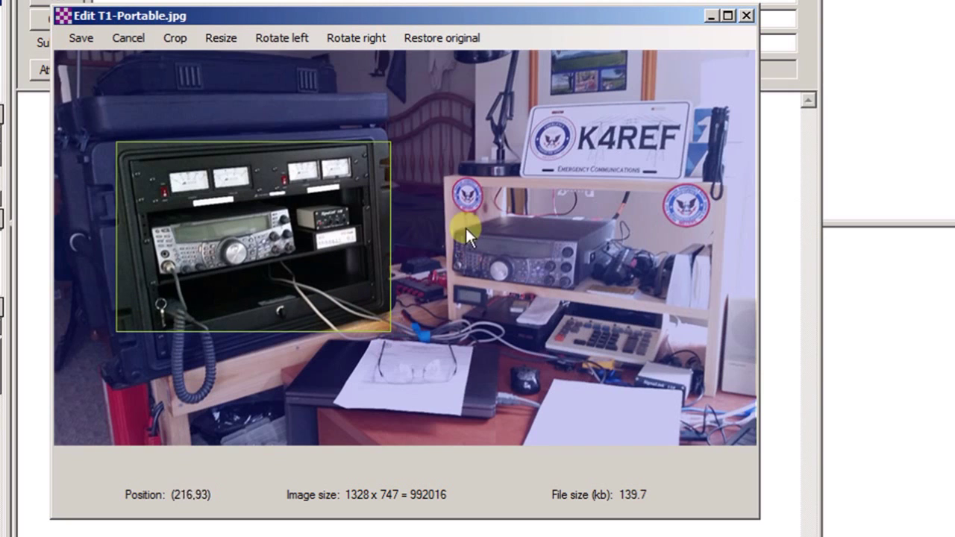
click(173, 39)
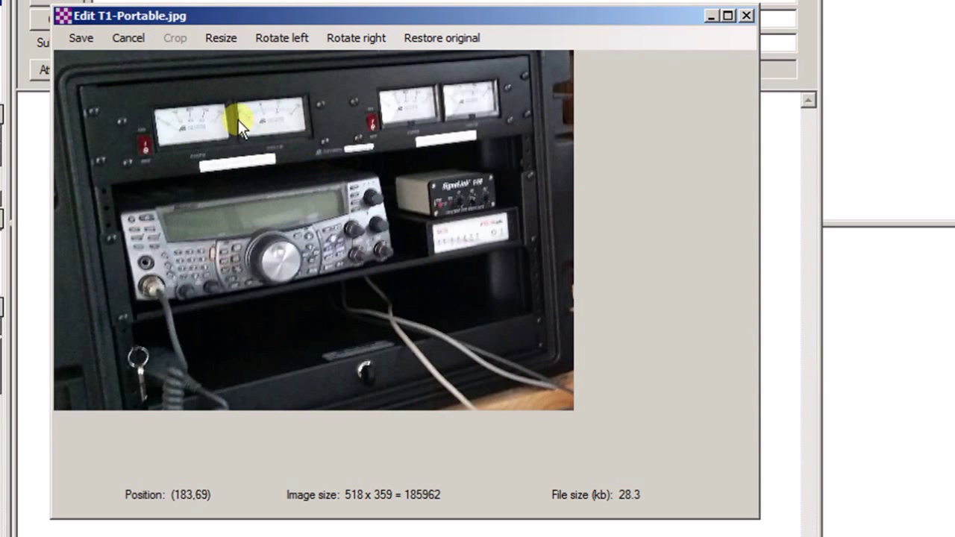
Resize the cropped photo to a 10 kb target, giving 265 x 184 pixels.
click(221, 40)
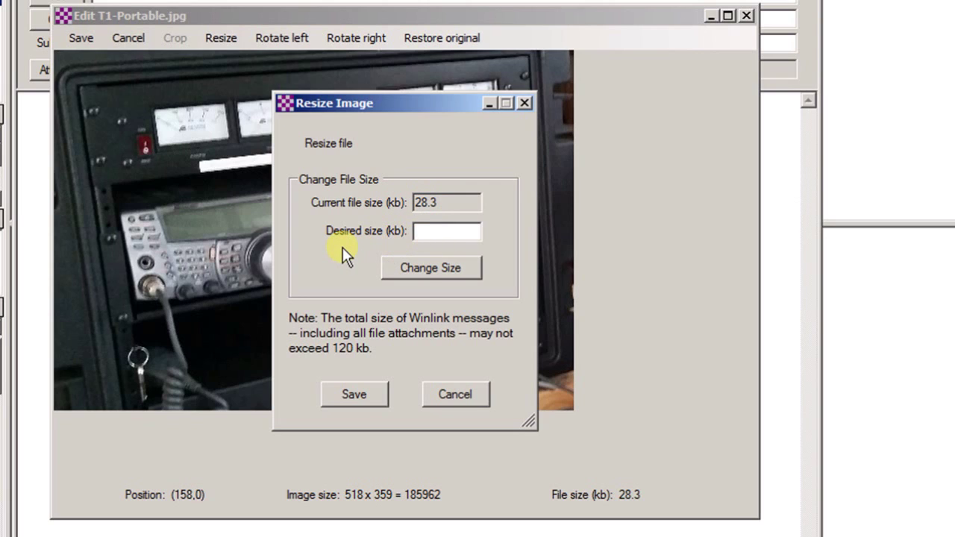
text(1)
text(0)
click(453, 267)
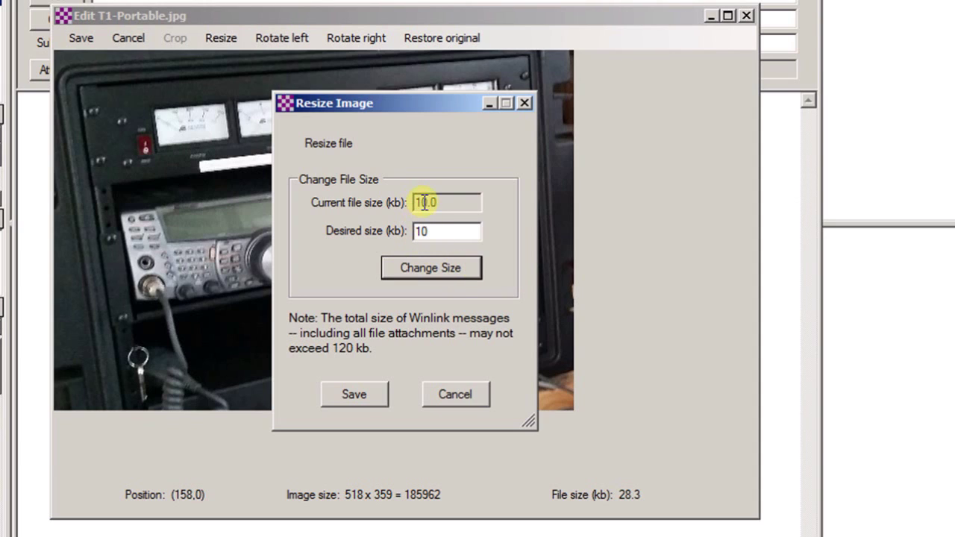
click(355, 393)
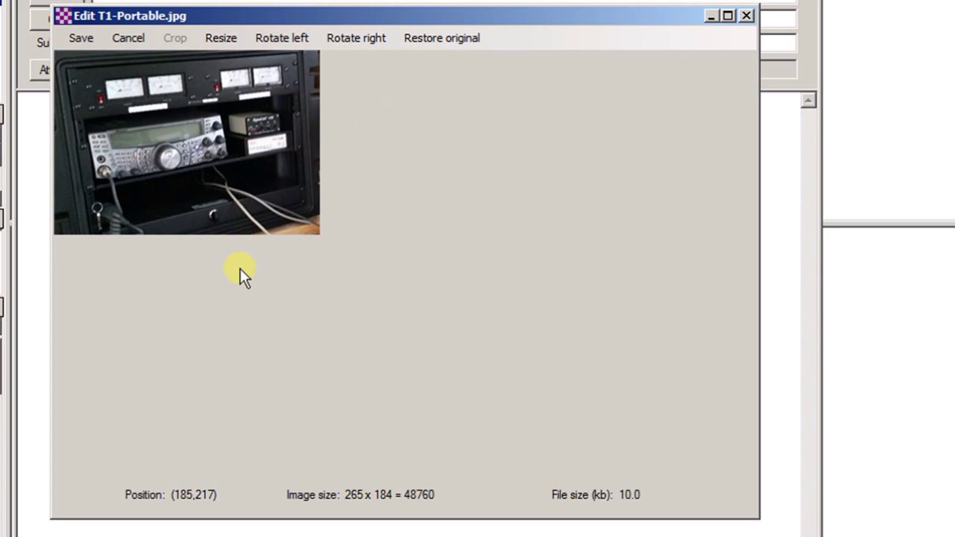
Keep the 10 kb photo as the attachment and save a copy as T1-Portable-10k.jpg.
click(79, 37)
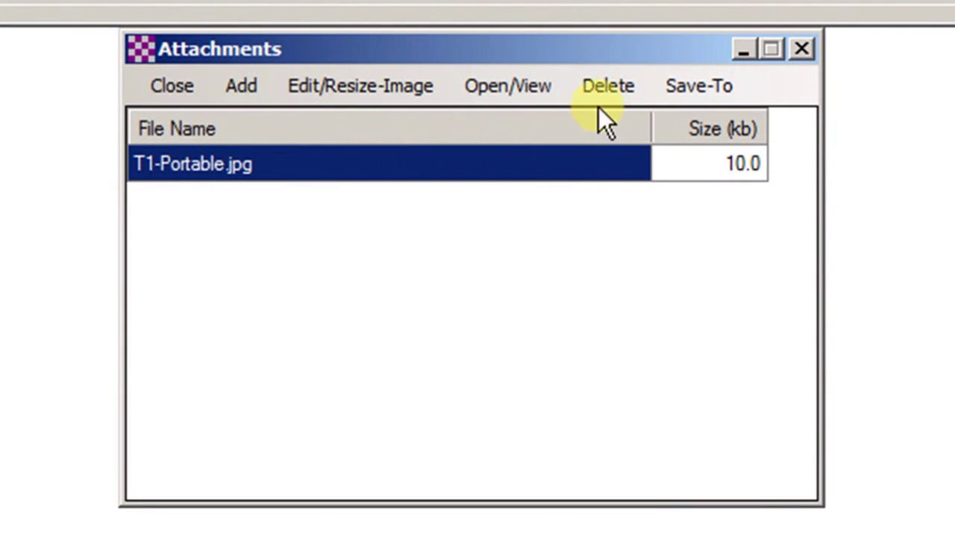
click(685, 86)
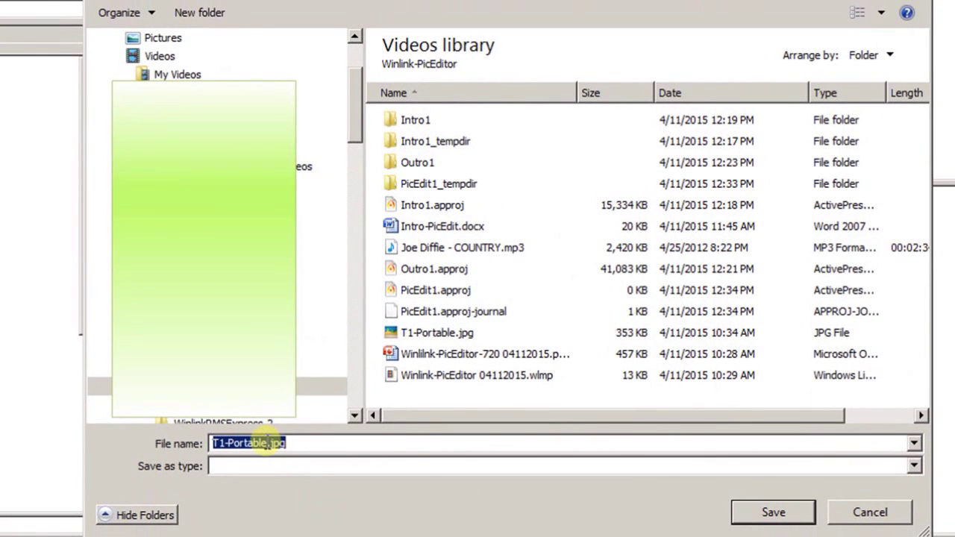
click(284, 443)
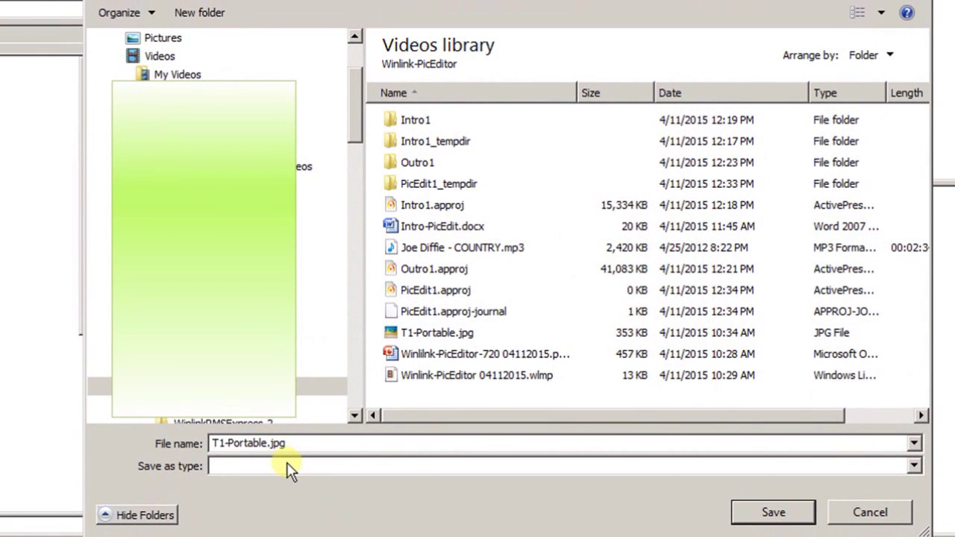
text(-10)
text(k)
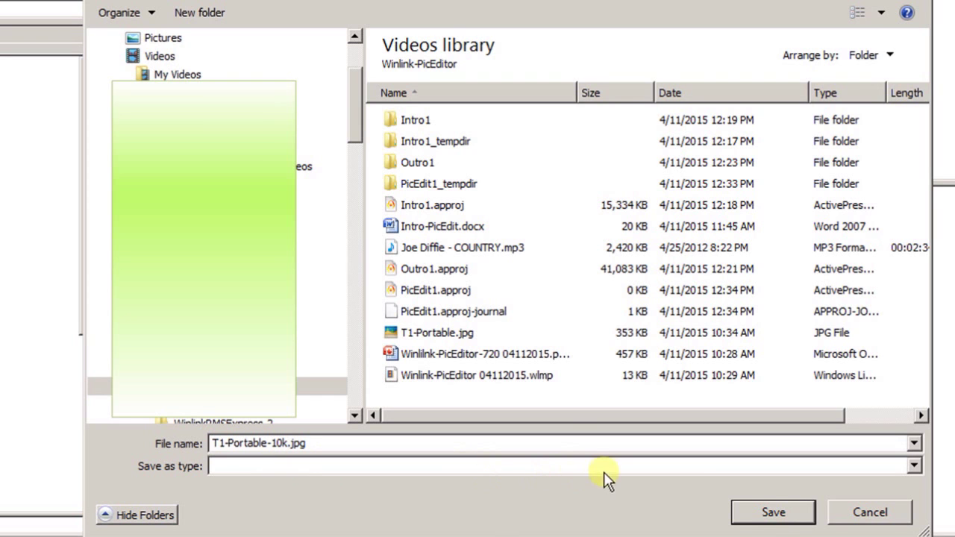
click(772, 510)
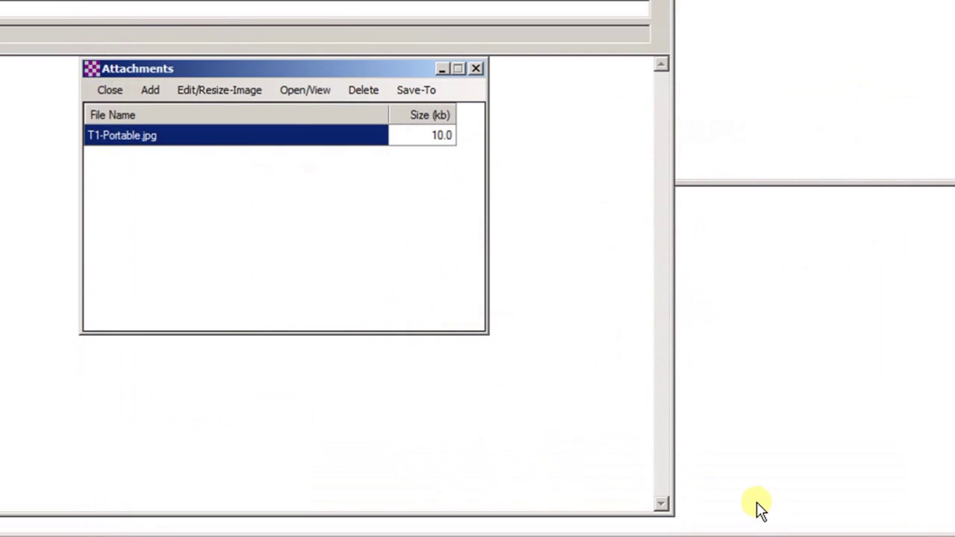